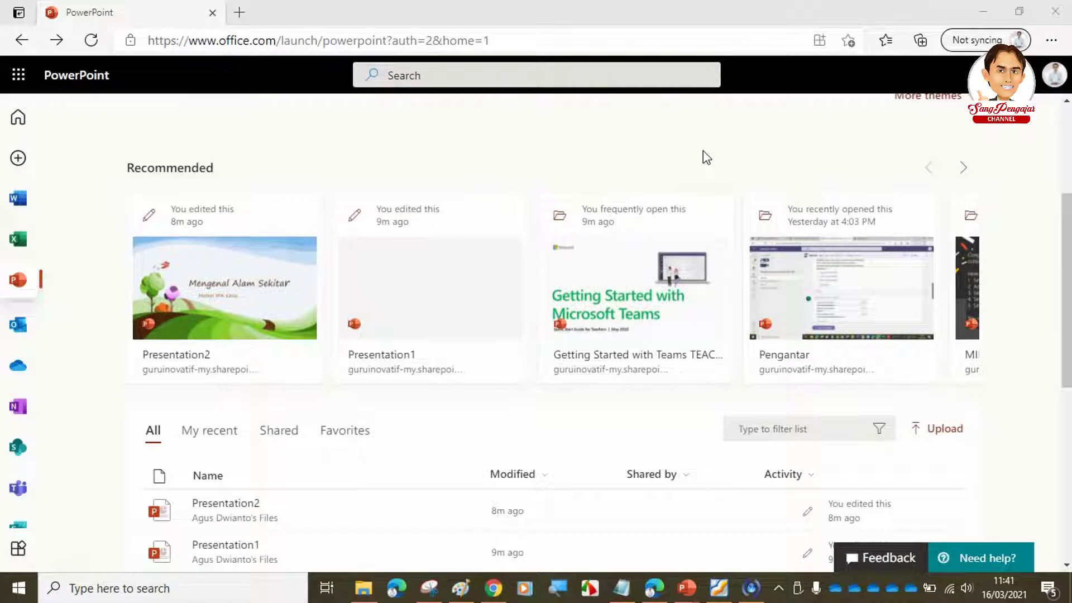
Open the 'Getting Started with Teams TEACHER' presentation from the Recommended files.
left_click(639, 319)
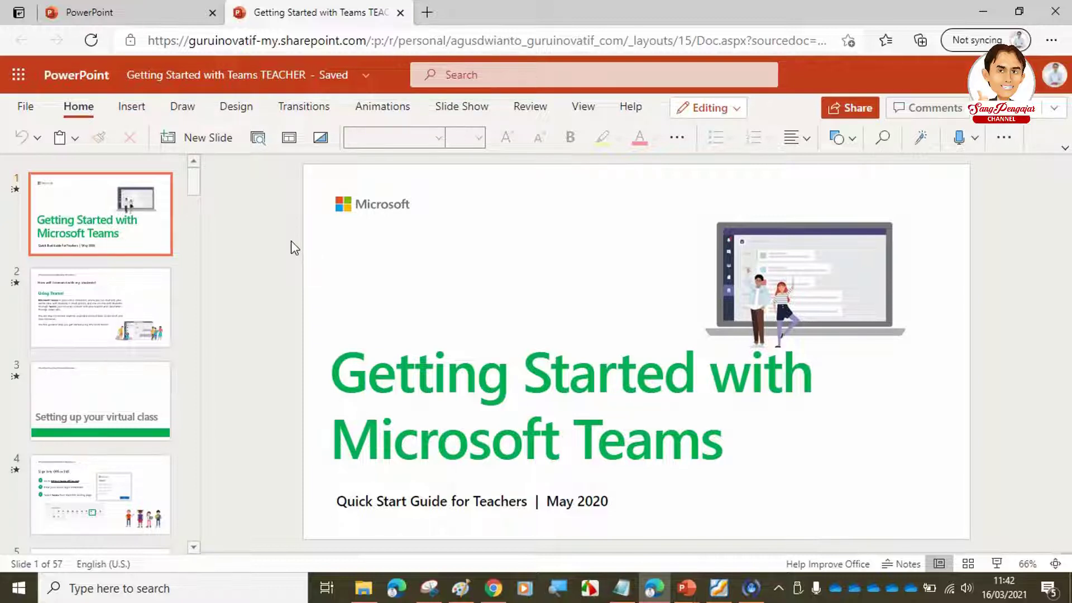
Switch the ribbon to the Slide Show commands for the 57-slide deck.
left_click(459, 110)
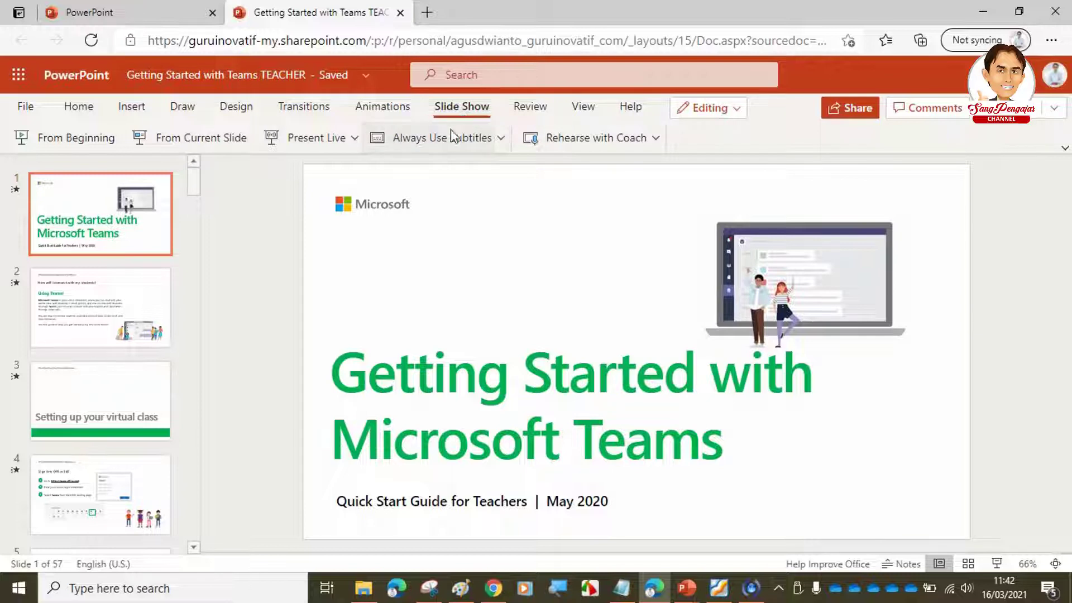
Set the subtitle spoken language to English (U.S.) and the subtitle language to Indonesian.
left_click(502, 137)
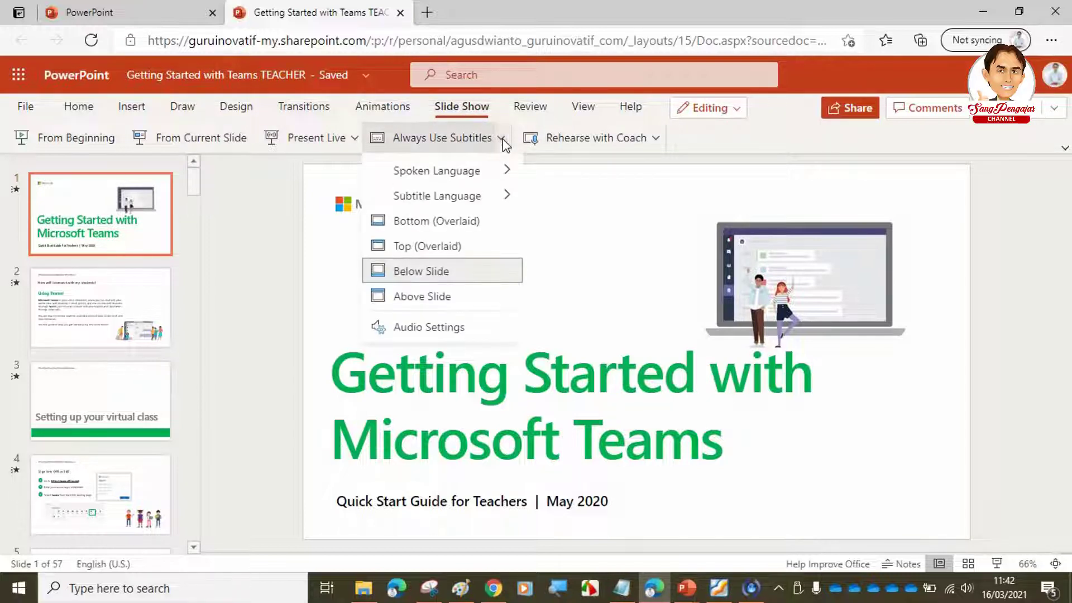
left_click(447, 177)
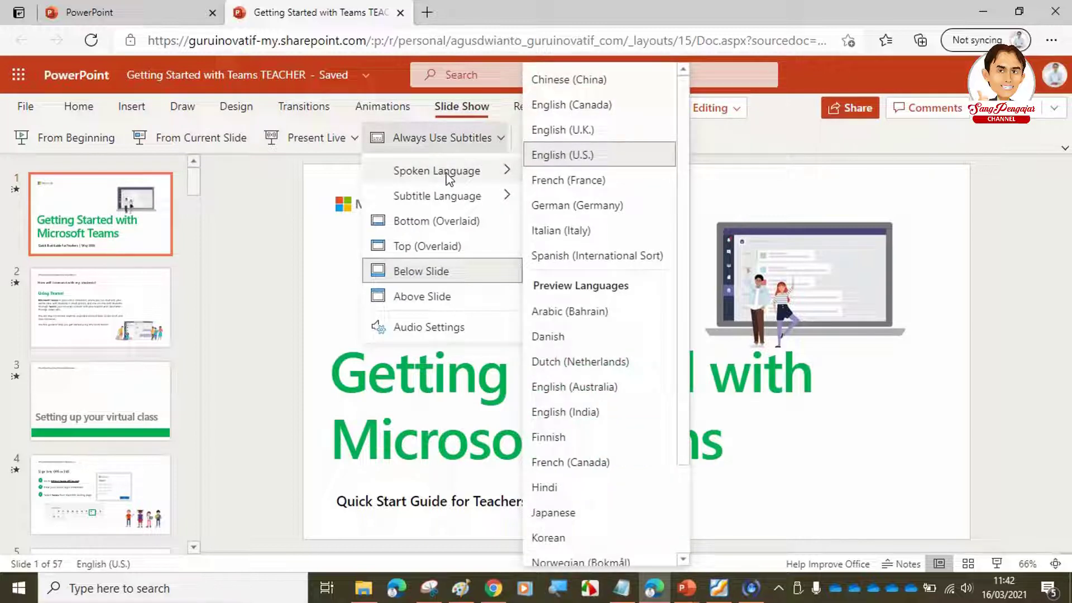
left_click(546, 158)
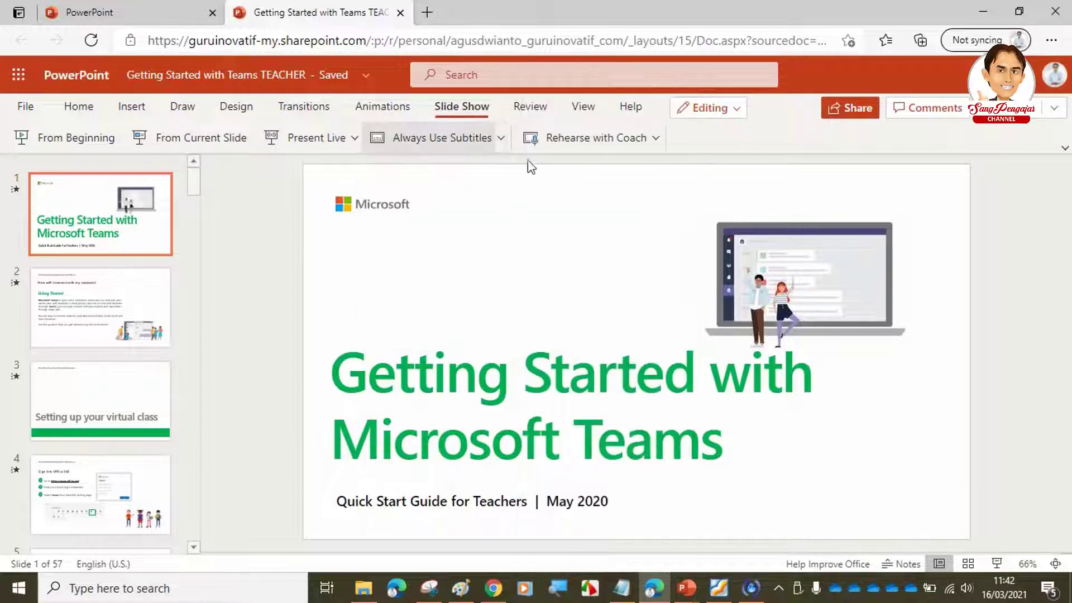
left_click(501, 138)
mouse_move(437, 169)
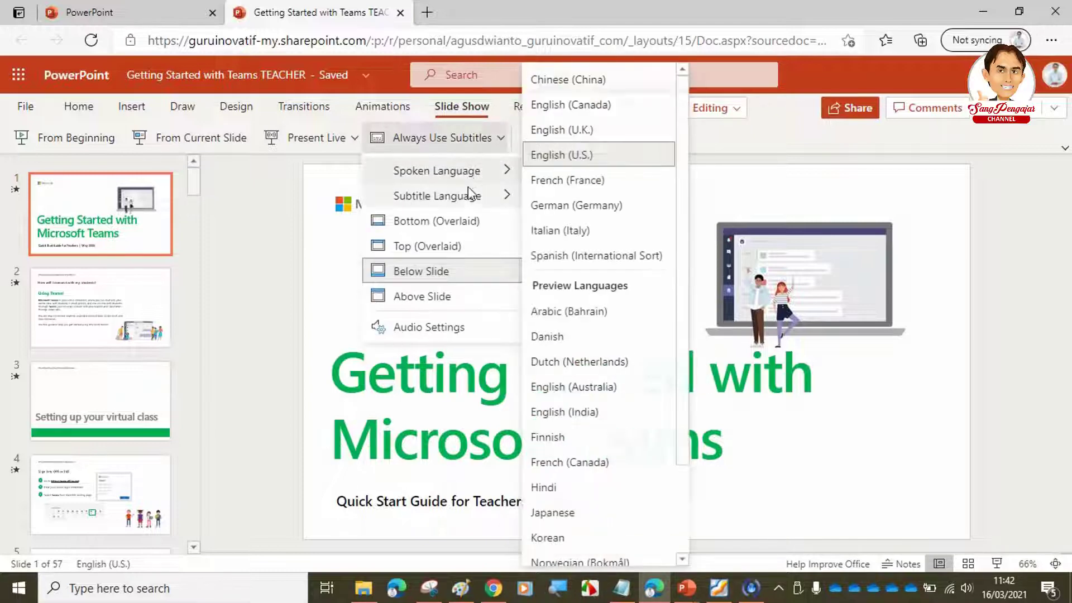
left_click(472, 196)
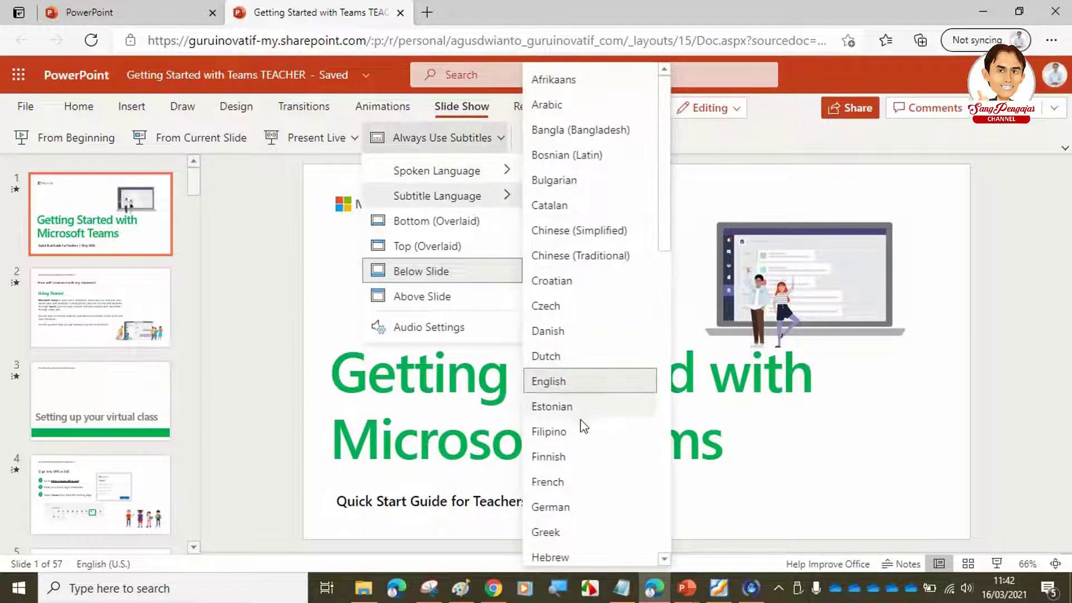
scroll(583, 427, "down", 5)
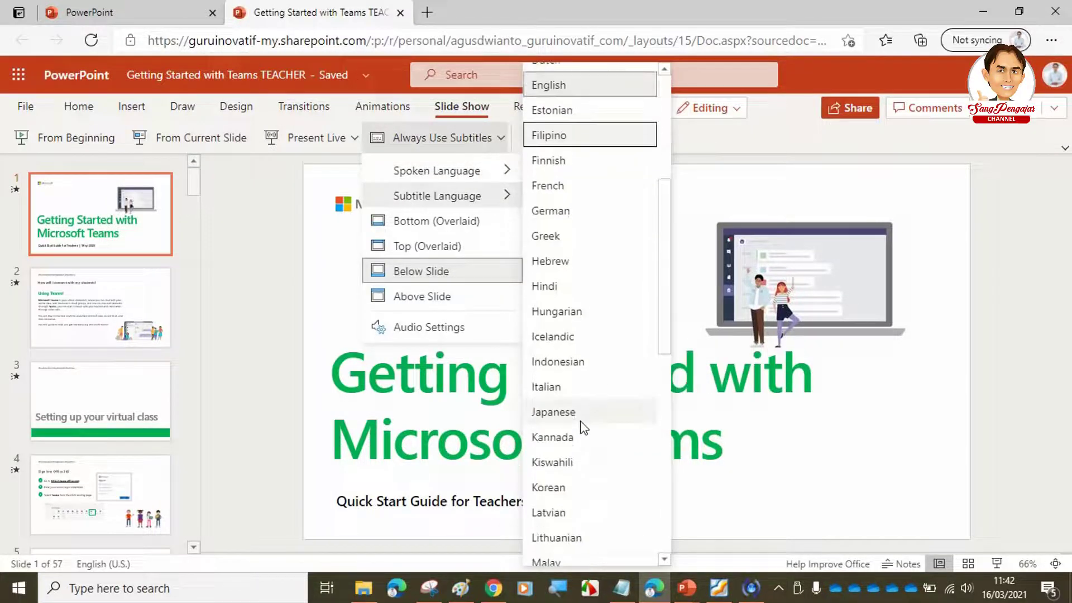
left_click(559, 356)
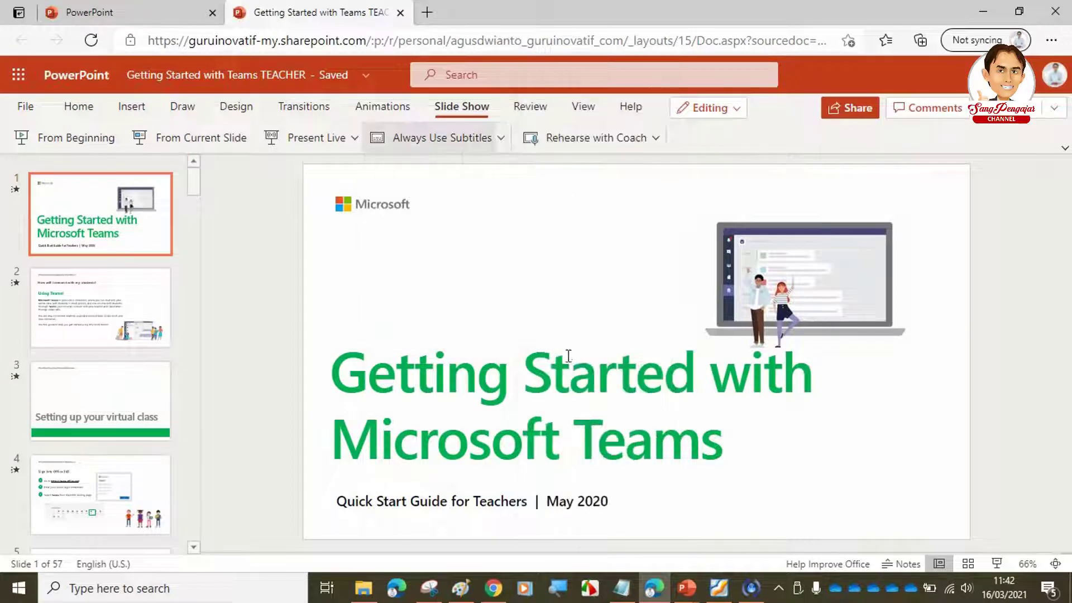
left_click(499, 141)
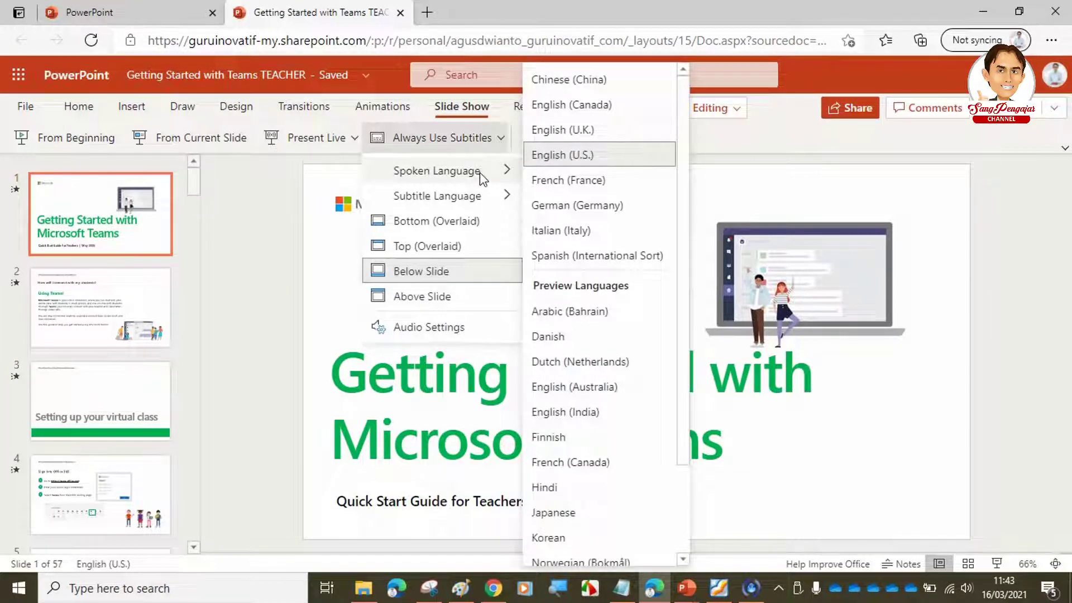
mouse_move(437, 196)
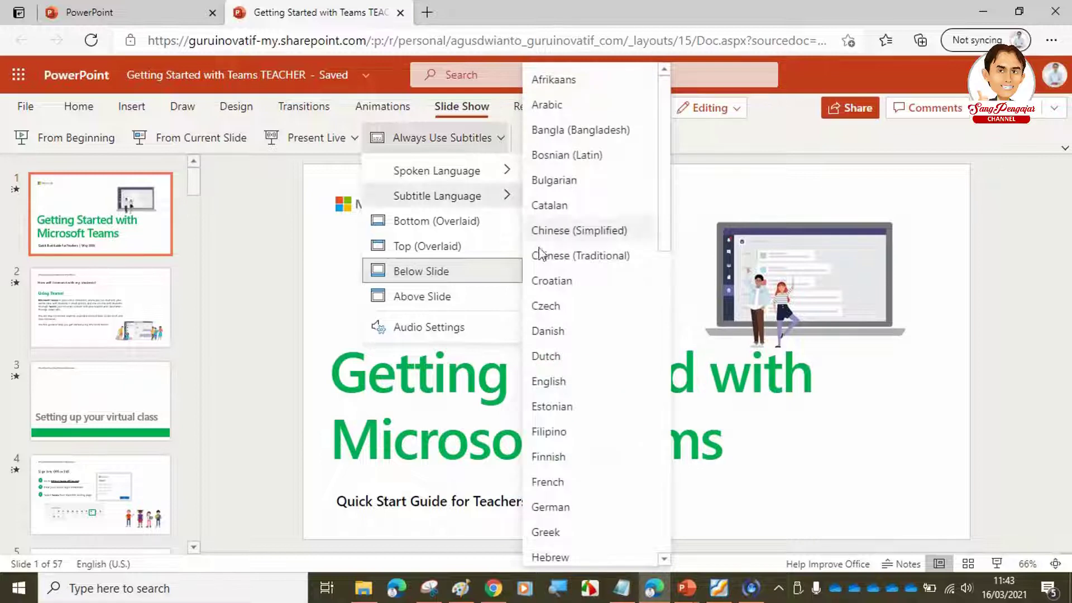
scroll(592, 391, "down", 5)
scroll(596, 378, "down", 1)
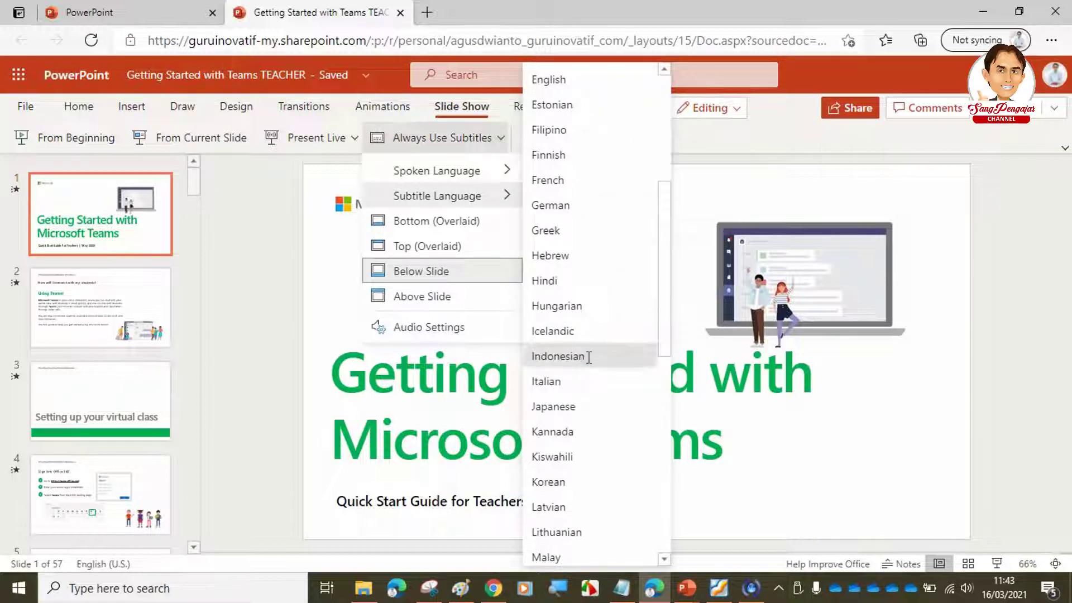
left_click(587, 358)
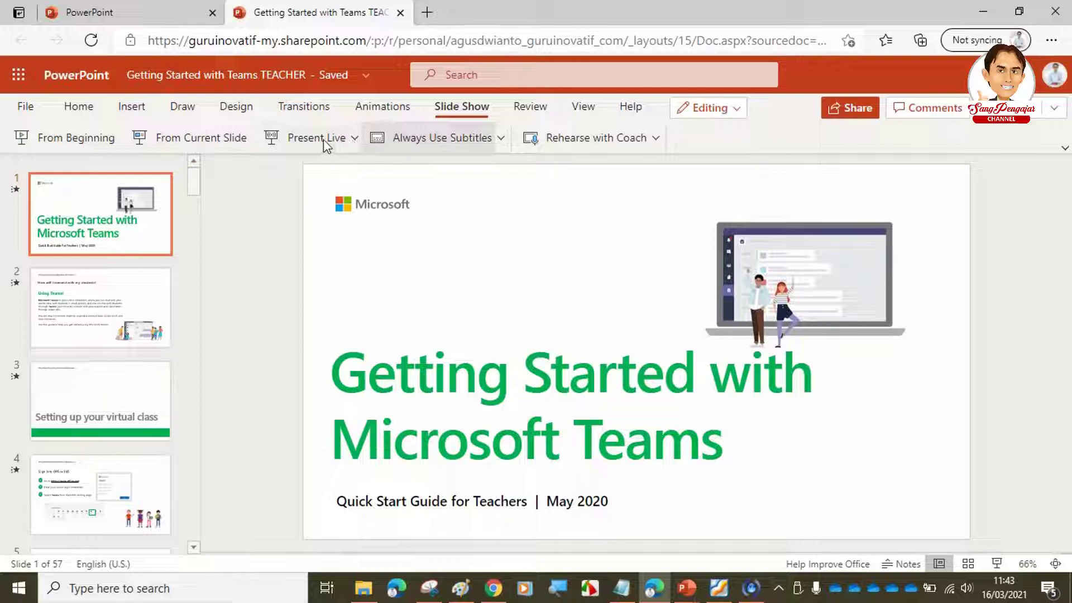
Set the Present Live audience to 'Only people in your organization'.
left_click(354, 140)
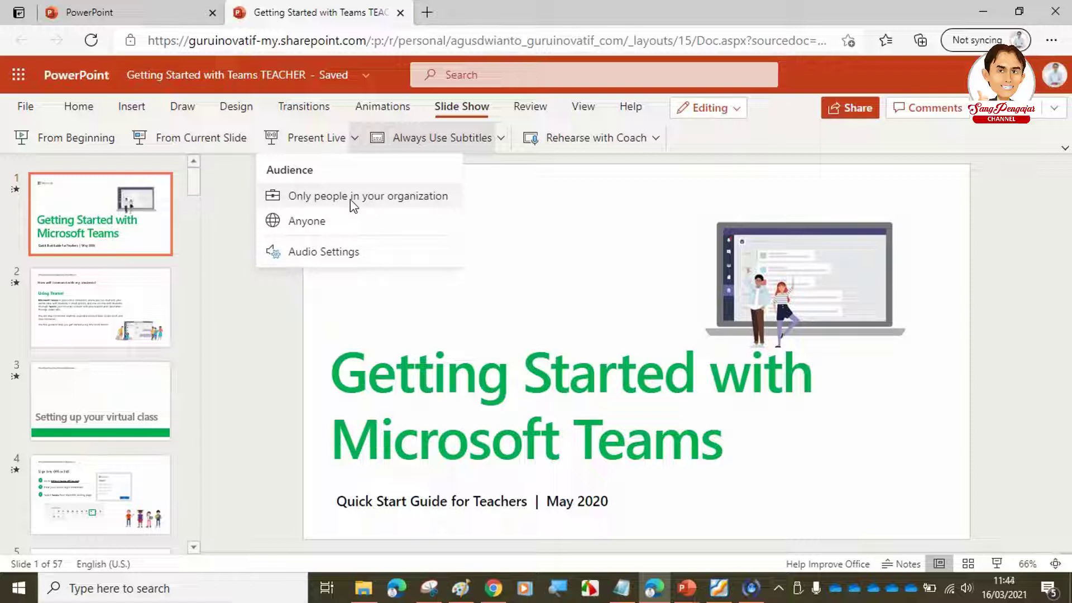
left_click(352, 201)
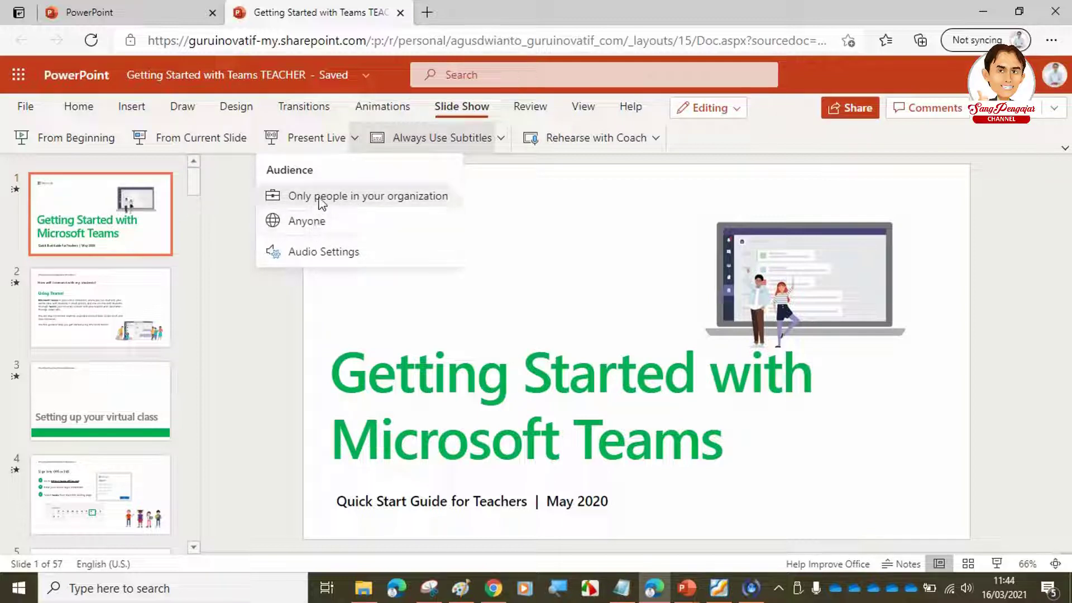
left_click(314, 203)
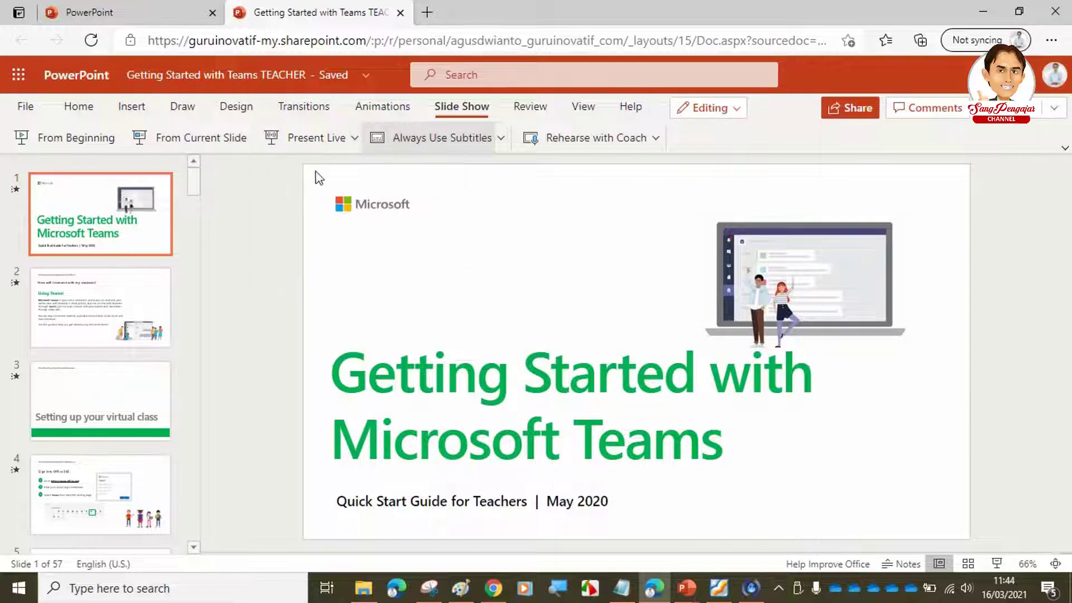
Start the Present Live session and copy its join link from the join screen.
left_click(294, 140)
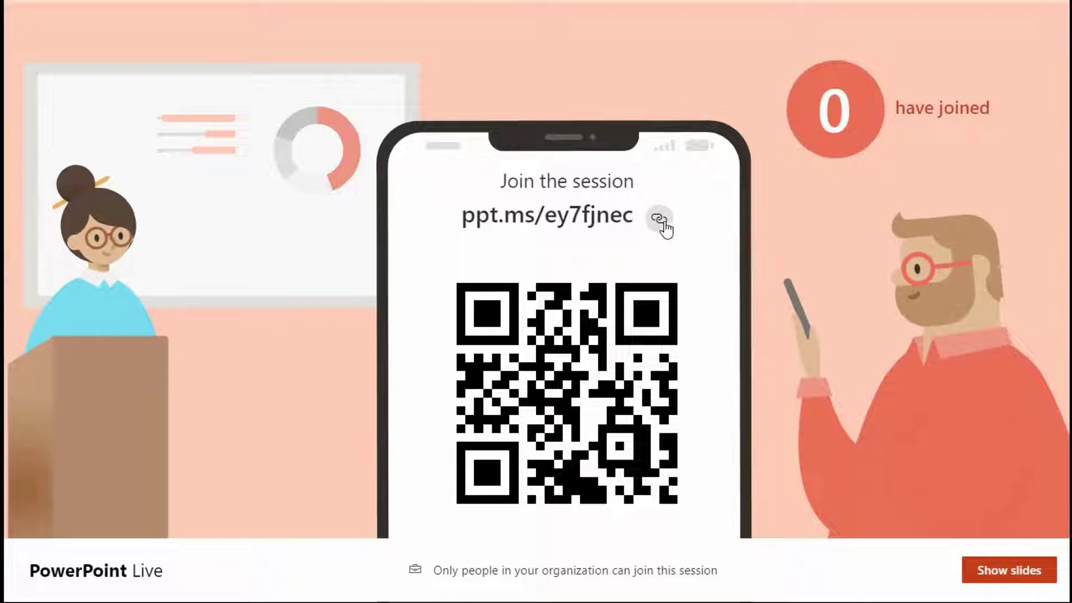
left_click(660, 221)
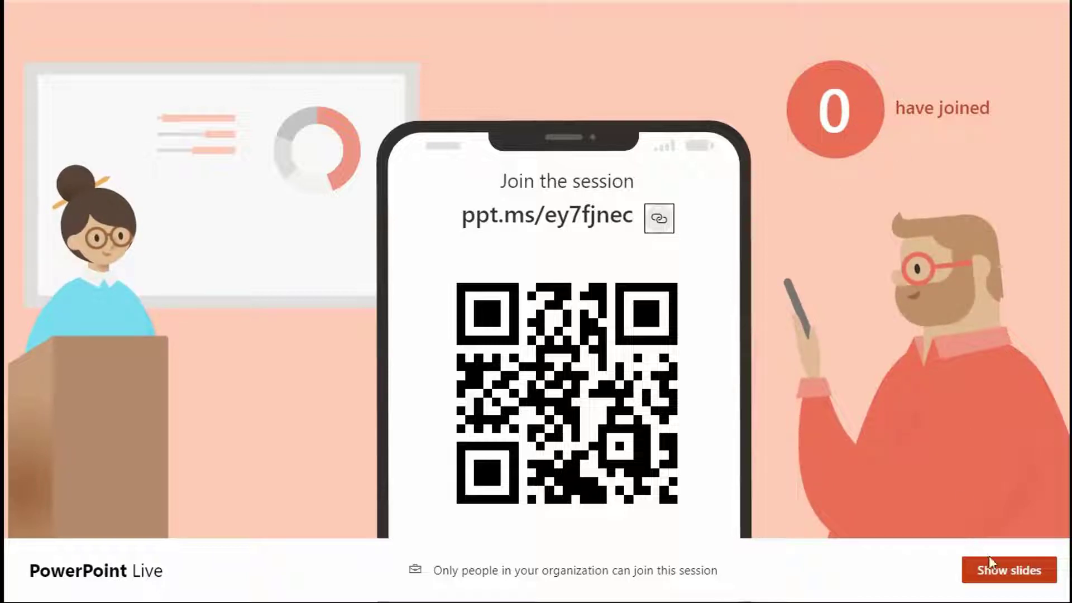
Show the slides to the audience and advance to 'How will I connect with my students?'.
left_click(1008, 581)
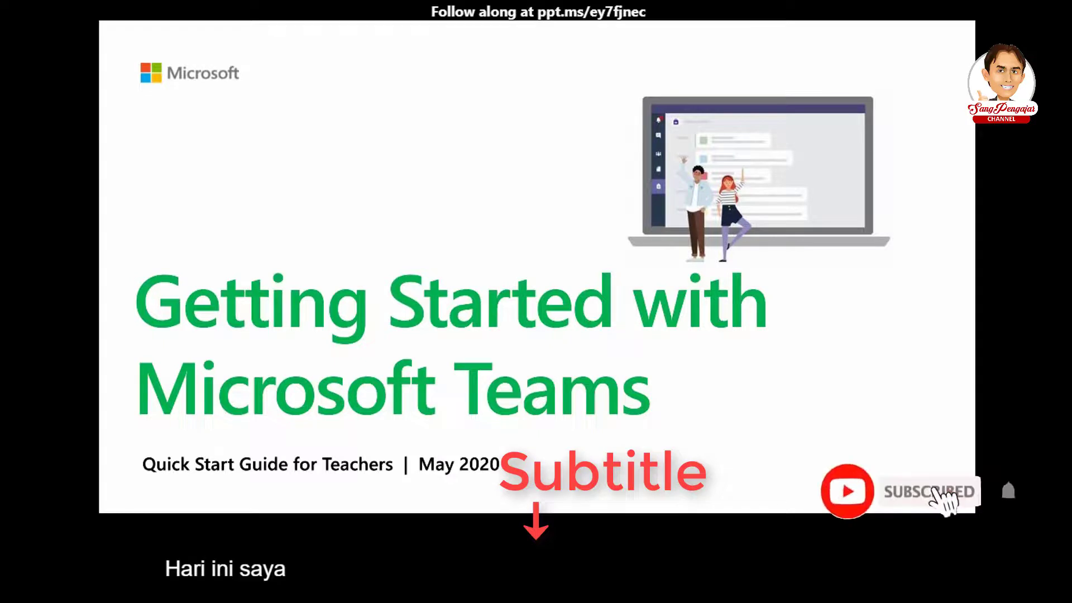
left_click(604, 333)
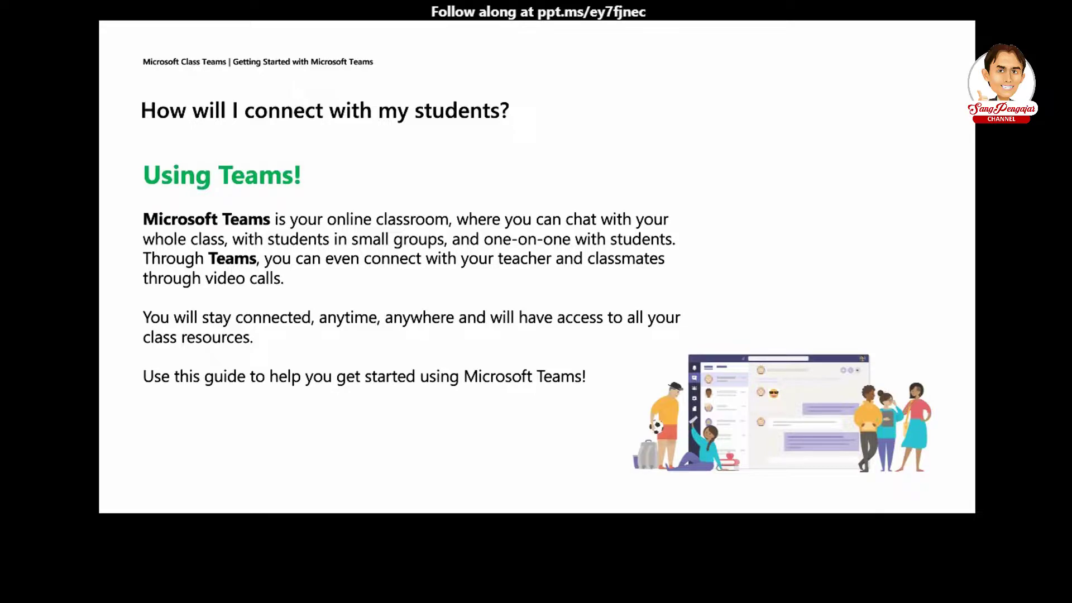
Exit full screen and end the live session, confirming in the dialog.
key("Escape")
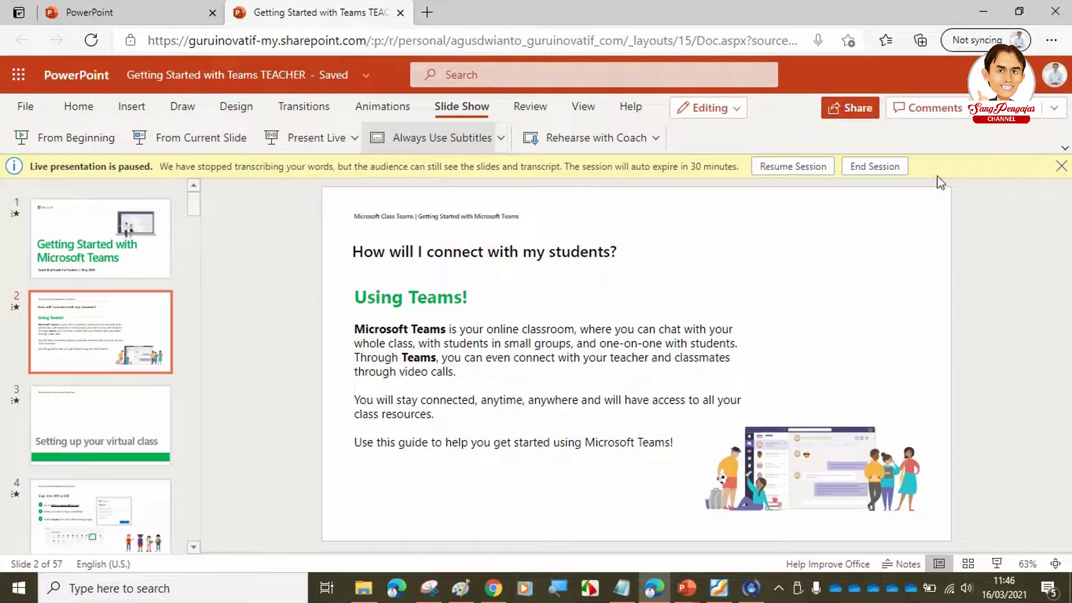
left_click(873, 169)
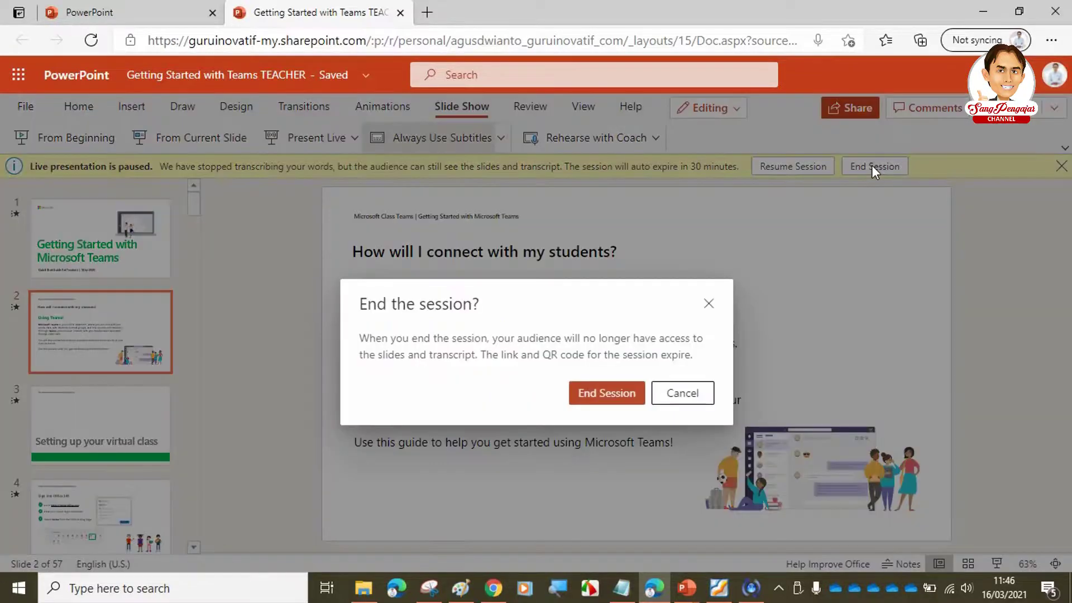
left_click(632, 394)
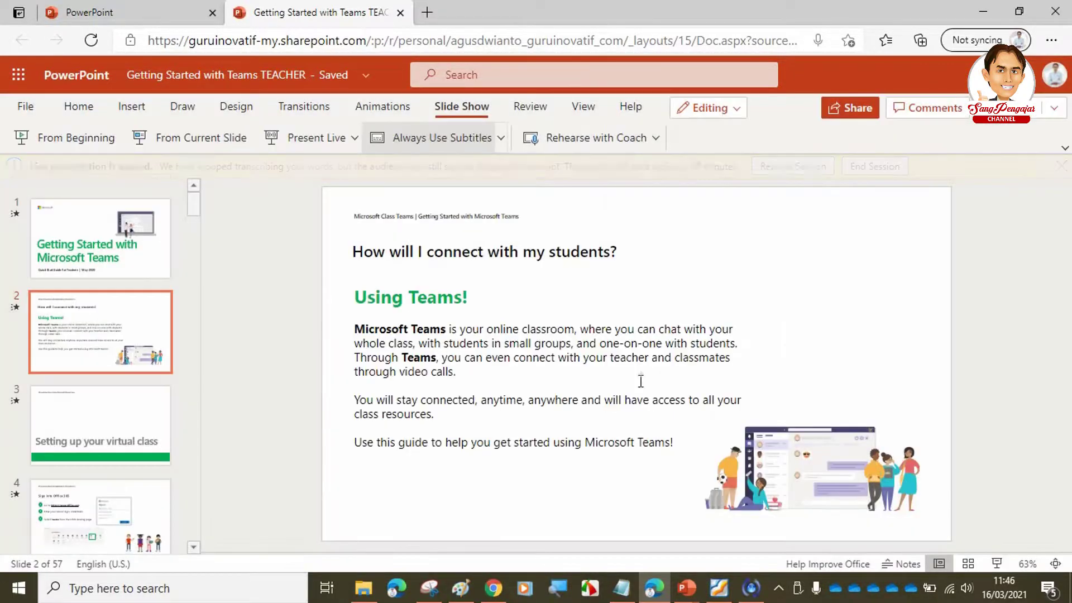